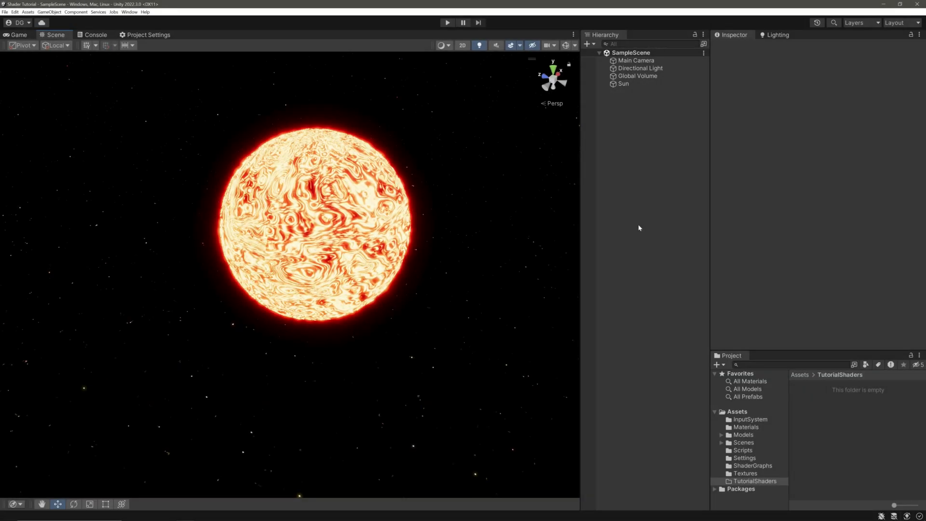
Create a URP Fullscreen Shader Graph in the TutorialShaders folder and name it FullScreenGraph.
right_click(853, 419)
mouse_move(859, 239)
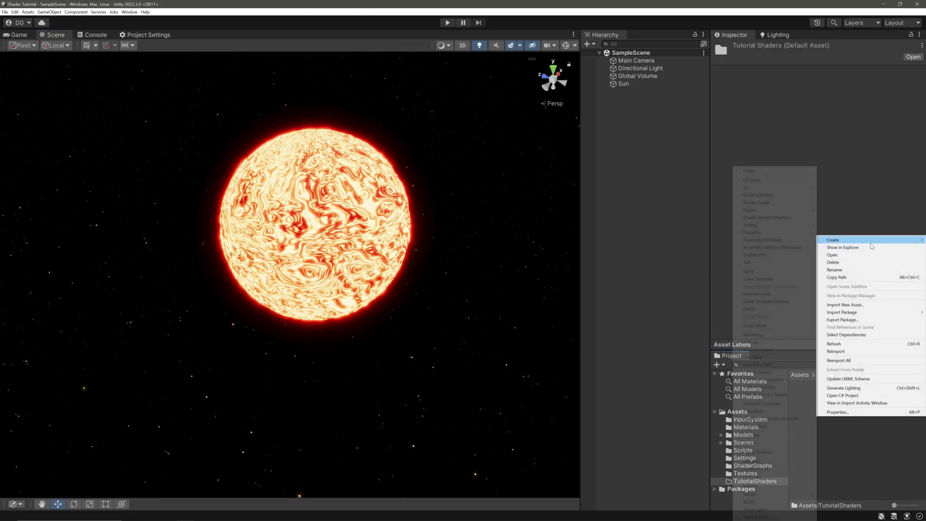
mouse_move(801, 202)
mouse_move(843, 203)
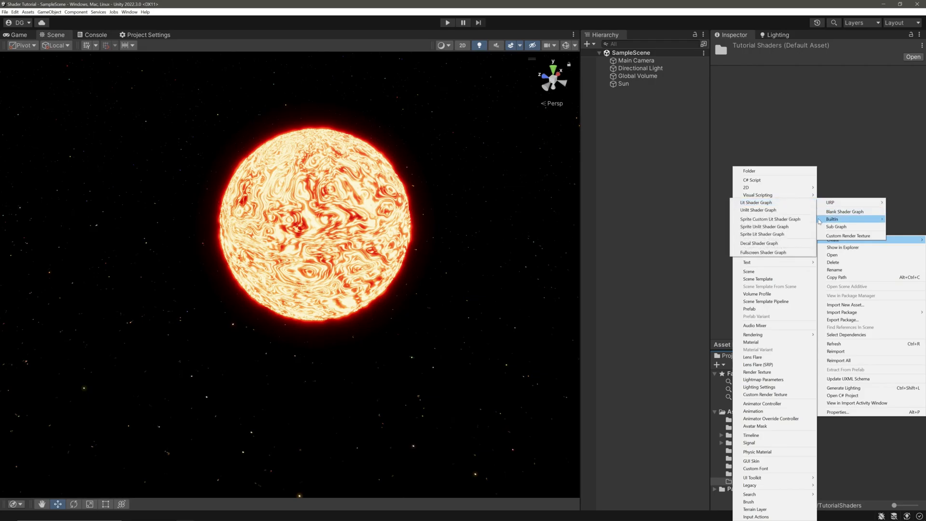
click(796, 253)
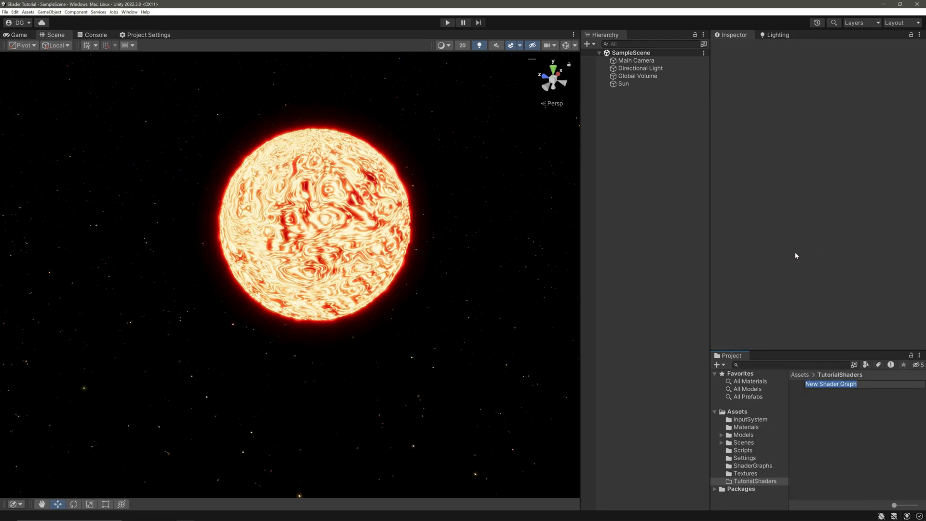
text(FullScreenGraph)
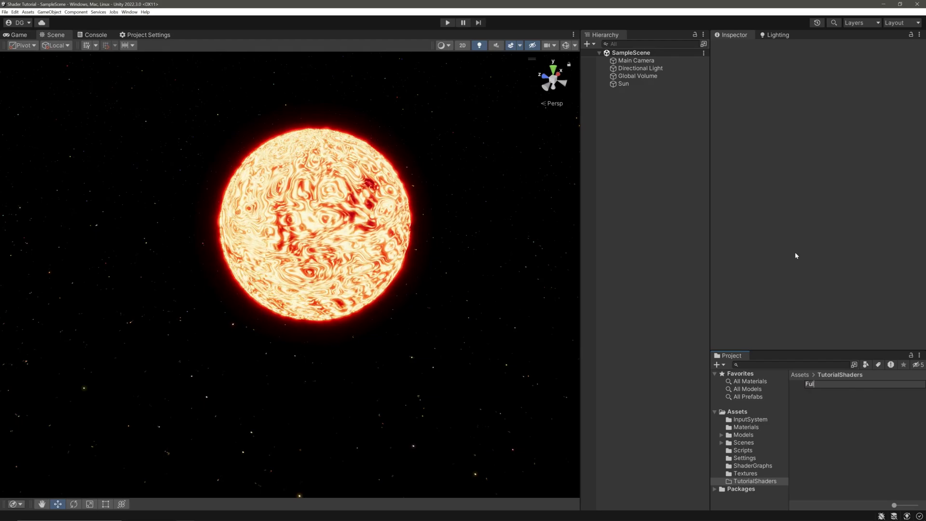
key(Return)
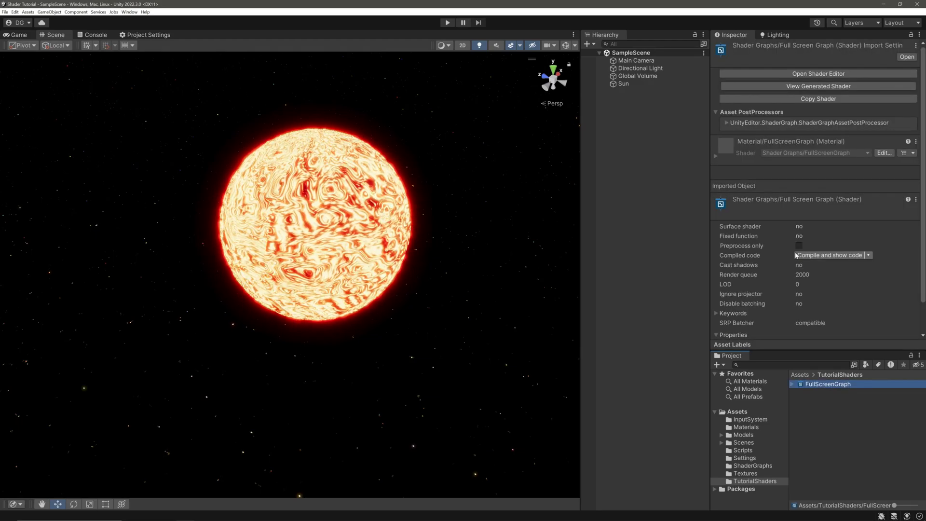
Create a material from the FullScreenGraph shader and name it FullScreen.
right_click(832, 388)
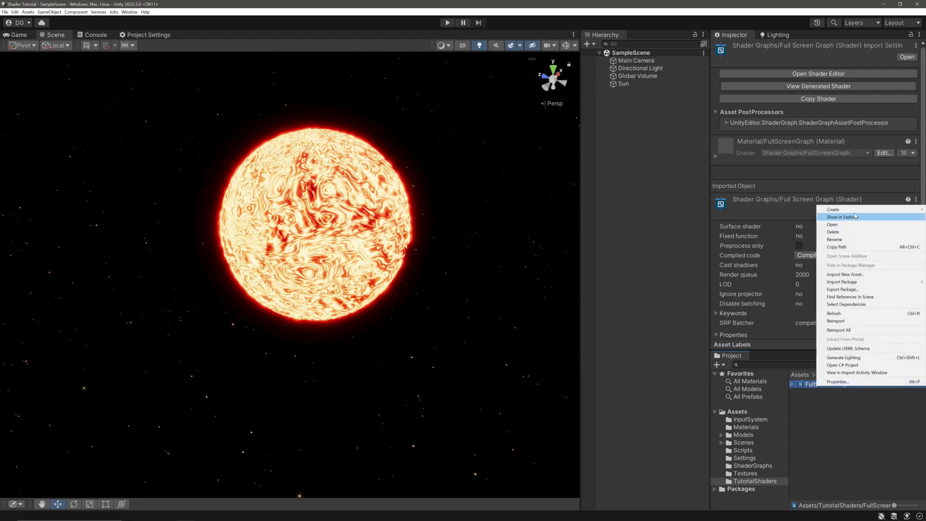
mouse_move(857, 212)
click(773, 342)
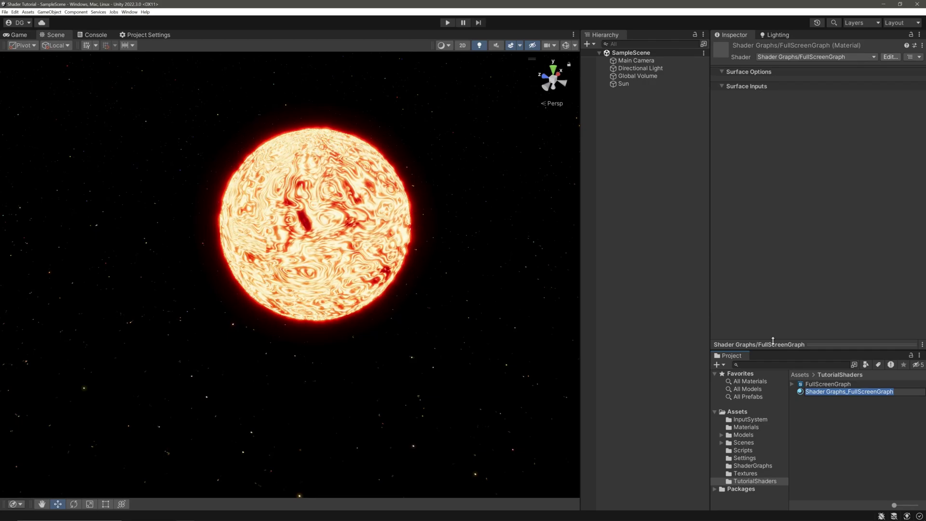
text(FullScreen)
key(Return)
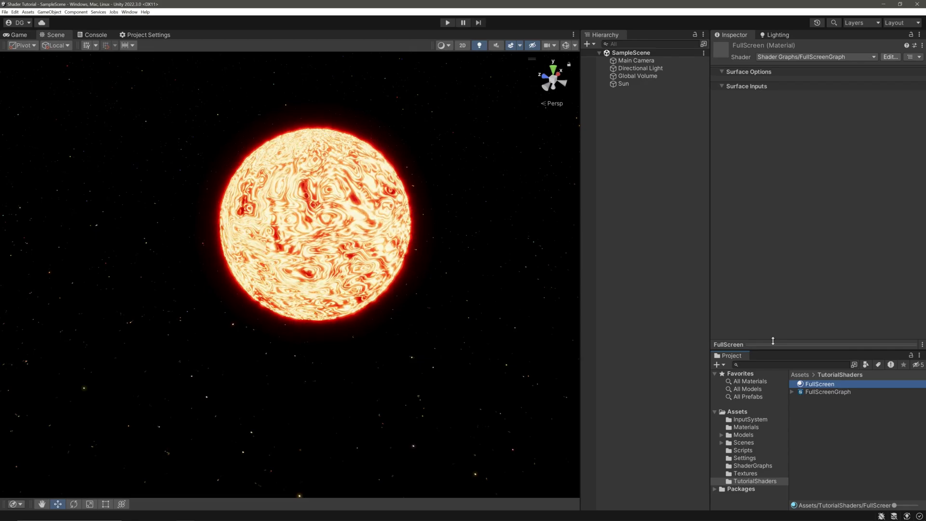
click(858, 439)
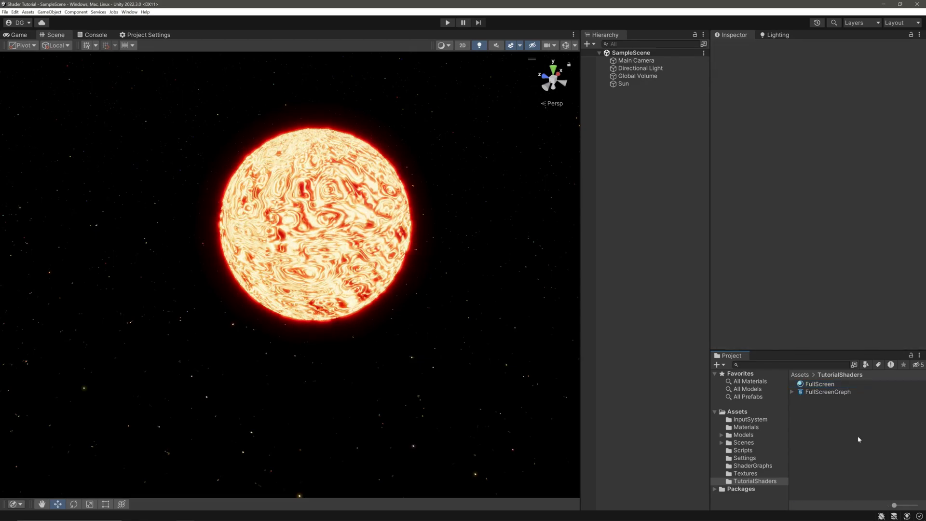
Trace which render pipeline asset the project's graphics settings use and which renderer asset that pipeline references.
click(756, 459)
click(853, 408)
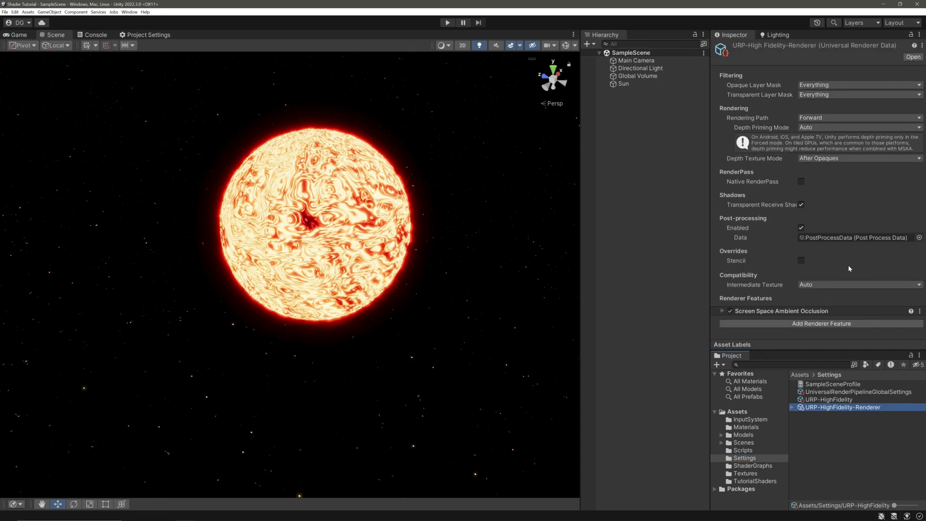
click(15, 11)
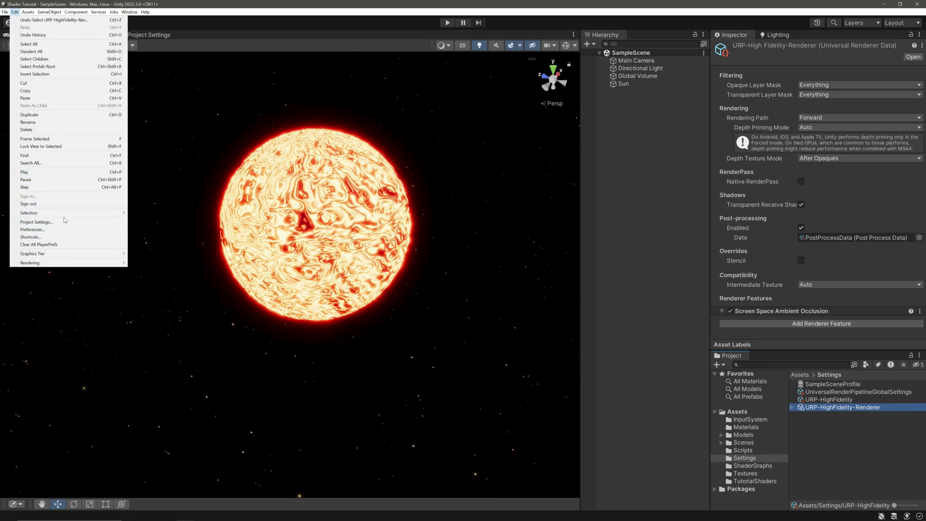
click(66, 222)
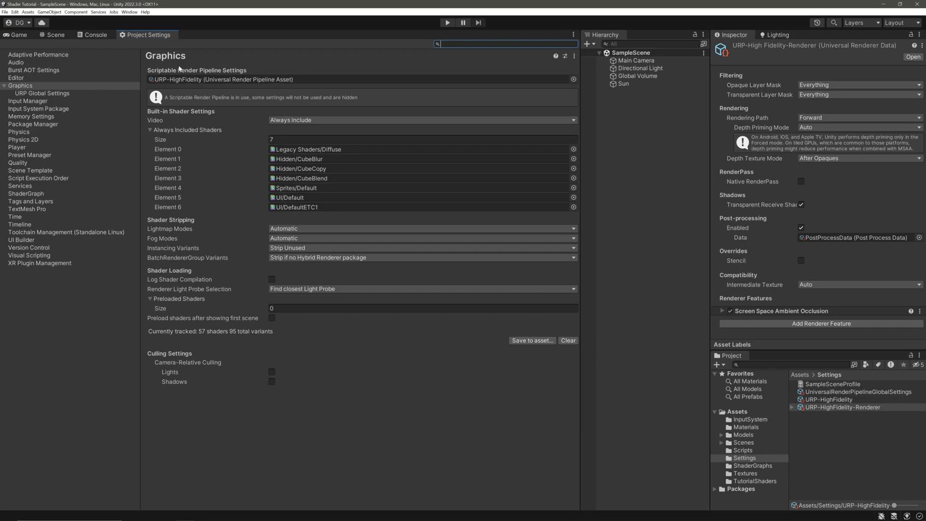
click(207, 81)
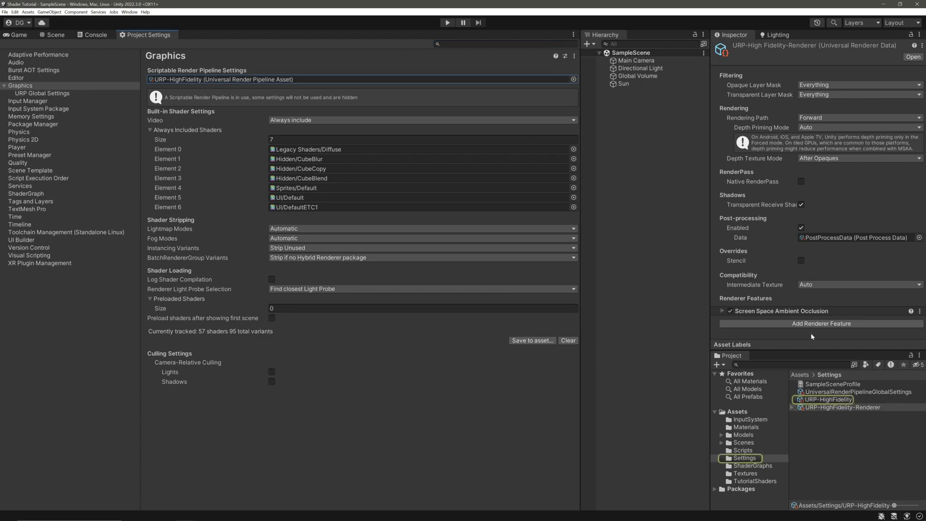
click(840, 400)
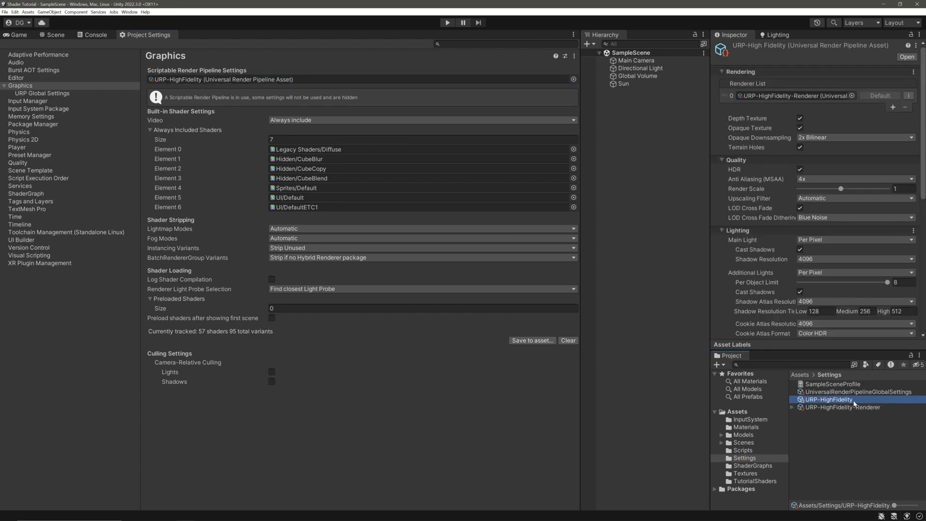
click(801, 96)
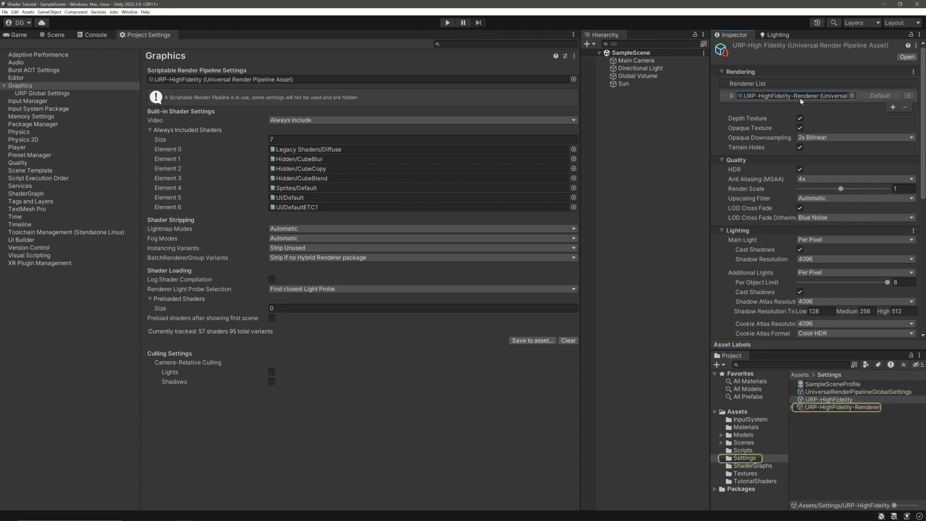
Add a Full Screen Pass Renderer Feature to the URP-HighFidelity-Renderer asset.
click(844, 407)
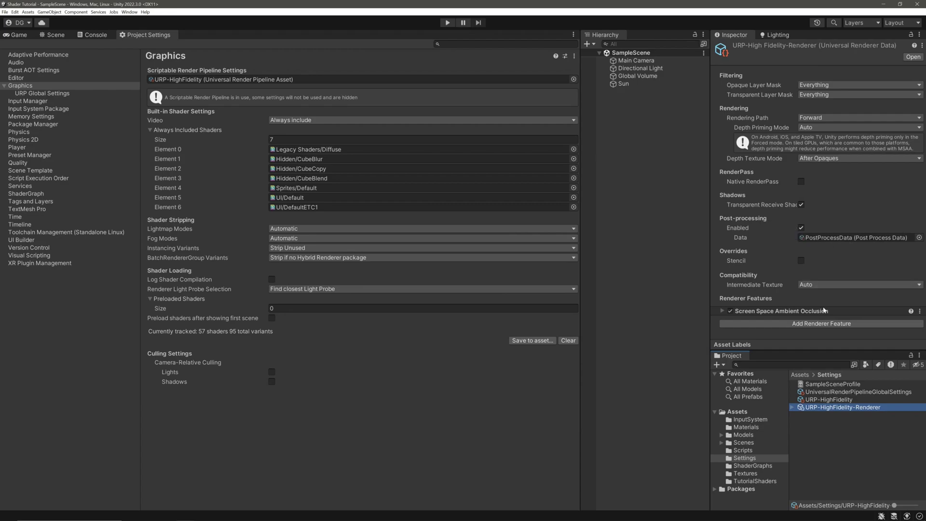
click(848, 326)
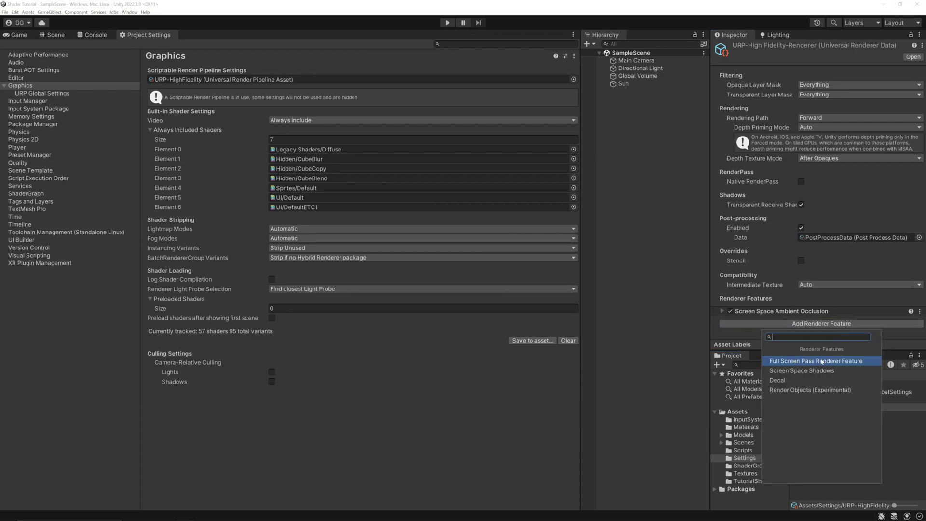
click(860, 366)
scroll(782, 268, down, 3)
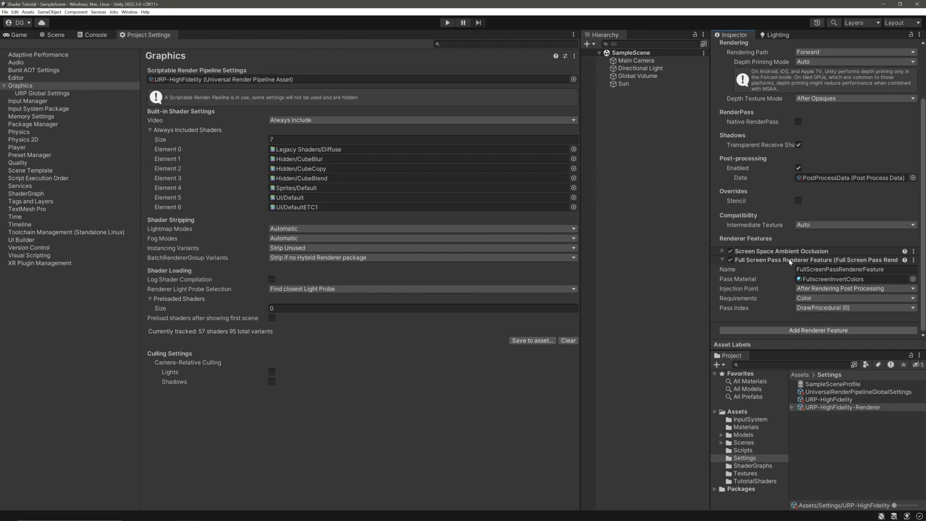
Rename the new renderer feature FullScreenPass and assign the FullScreen material from TutorialShaders as its pass material.
click(836, 269)
drag(839, 269, 916, 278)
key(BackSpace)
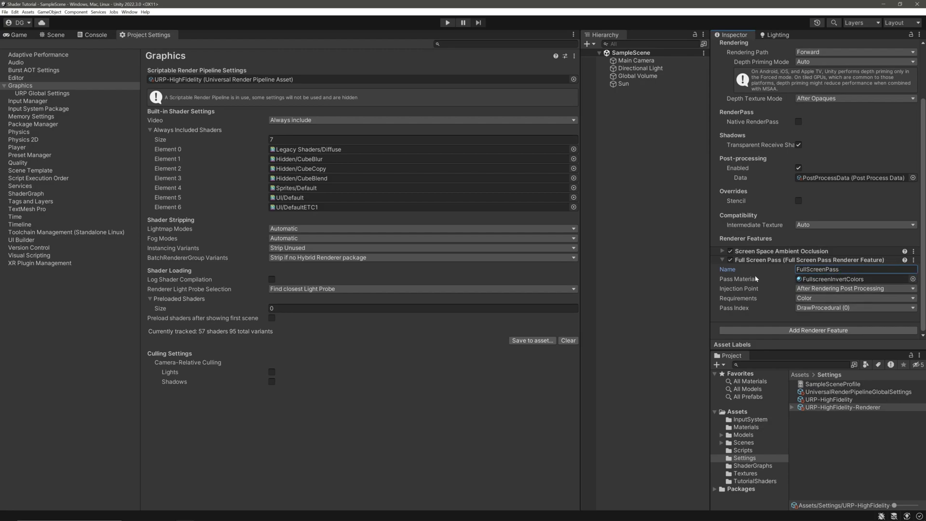
click(753, 481)
drag(829, 385, 837, 282)
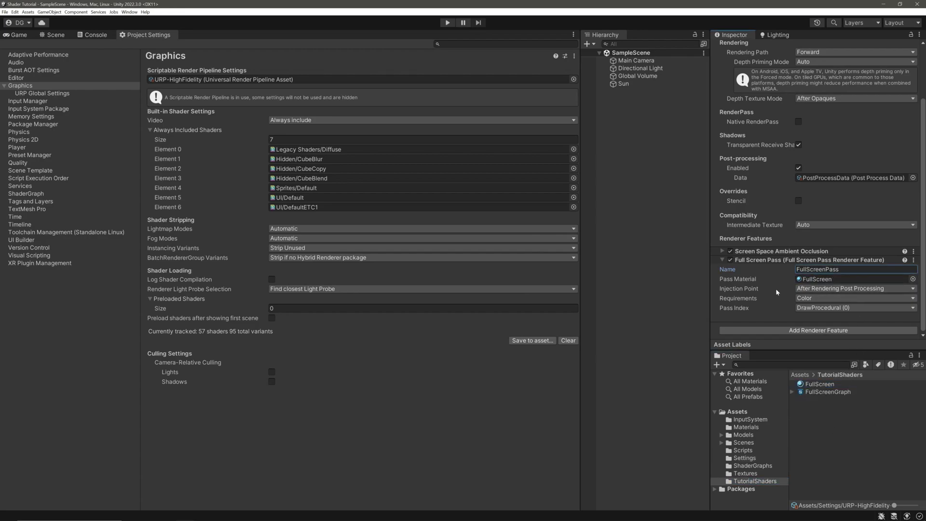
Review the injection point, requirements and pass index options of the full screen pass feature.
click(828, 289)
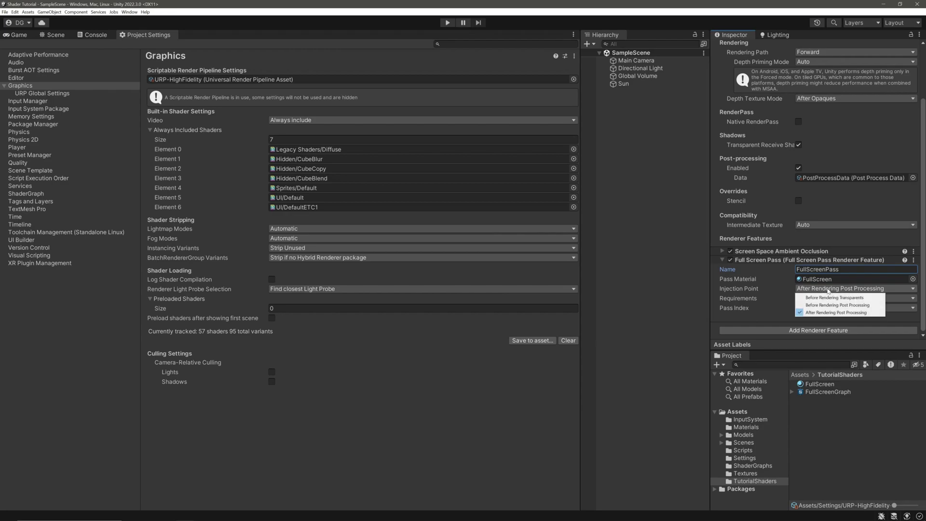
click(850, 313)
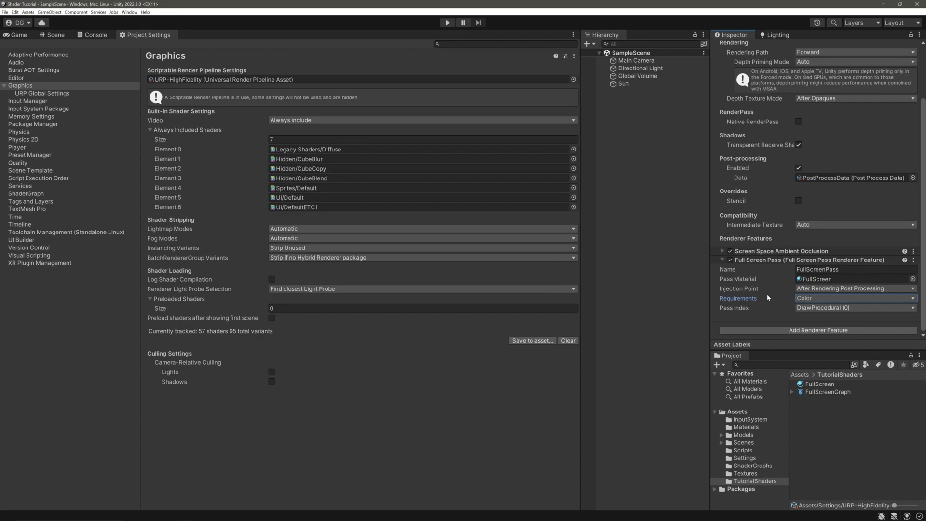
click(822, 299)
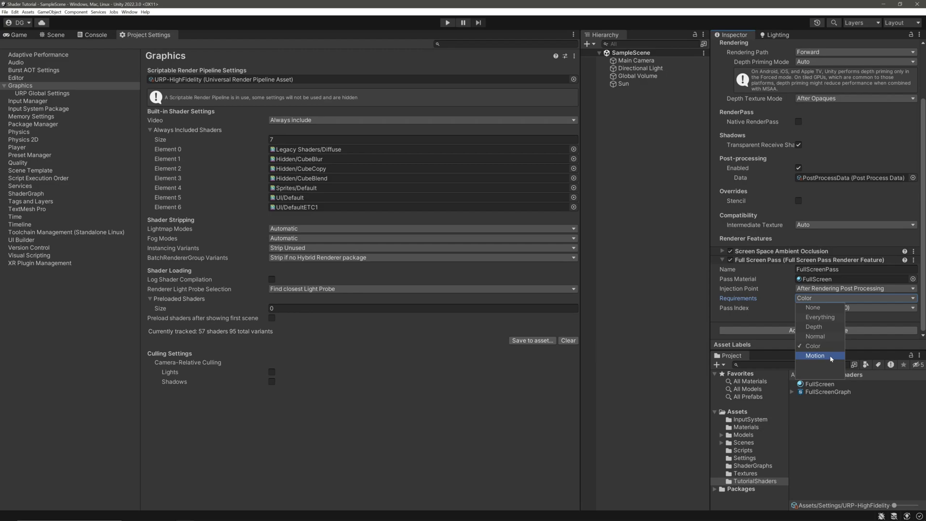
click(774, 309)
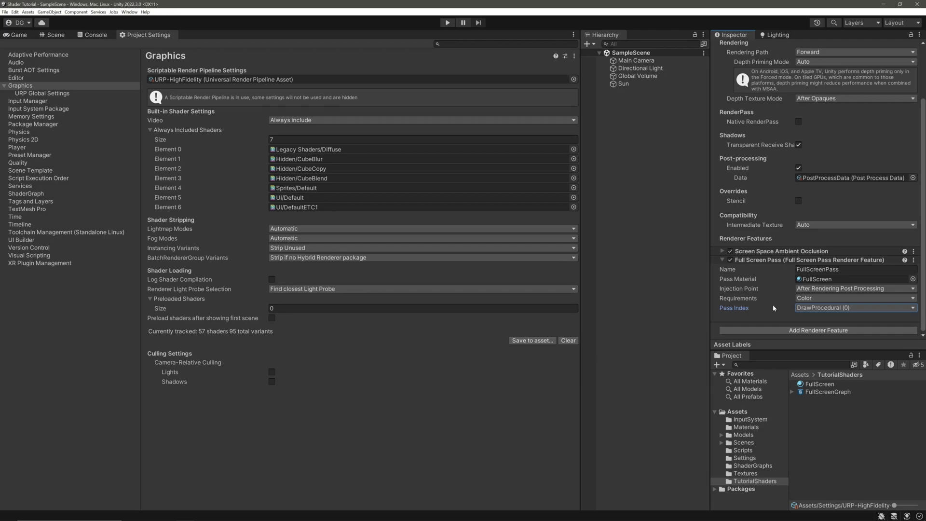
Check the full screen pass's Show Additional Properties option and set its injection point to Before Rendering Post Processing.
right_click(868, 261)
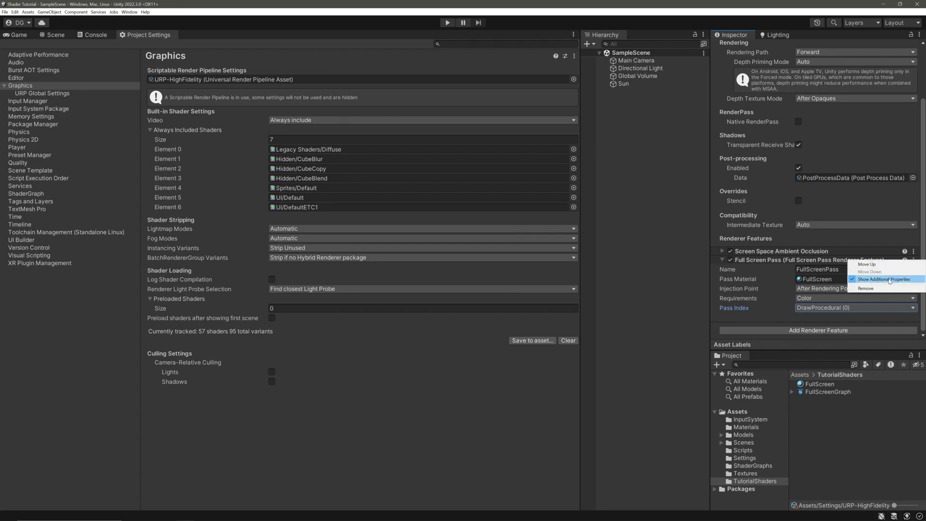
click(890, 281)
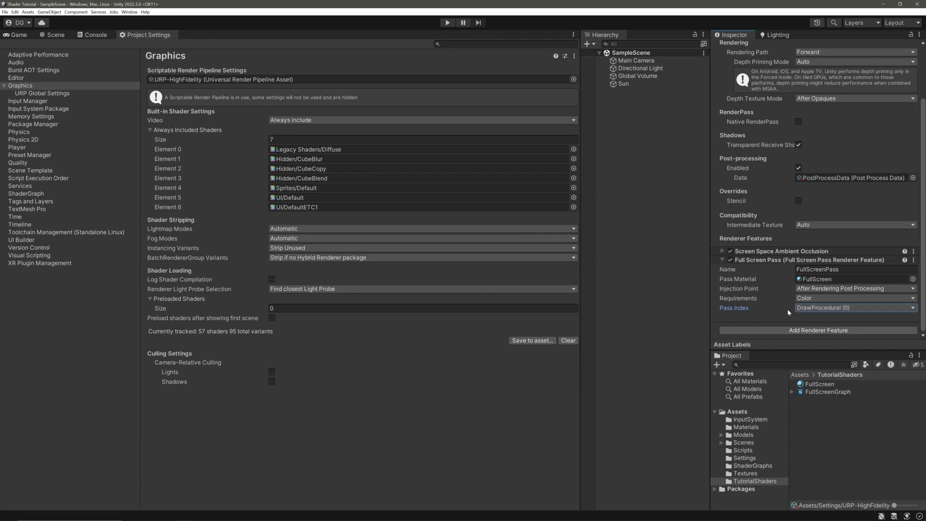
click(825, 288)
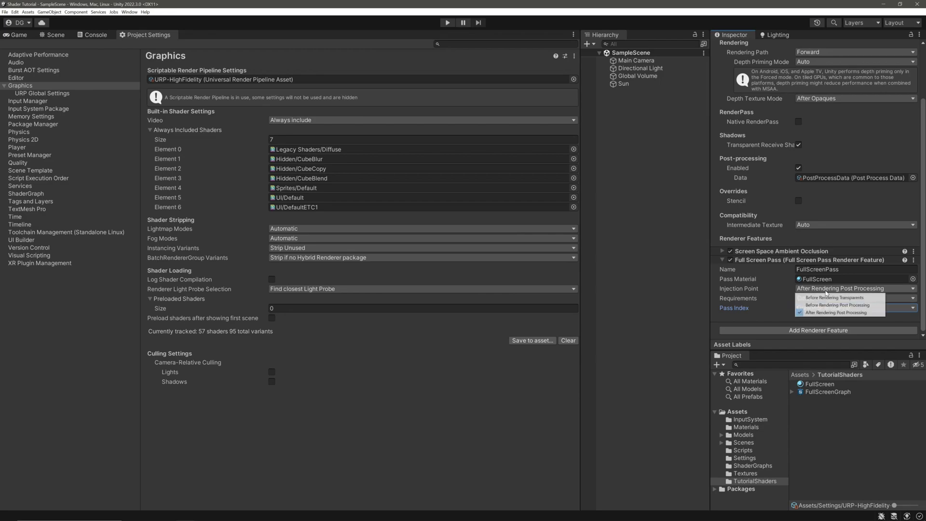
click(851, 305)
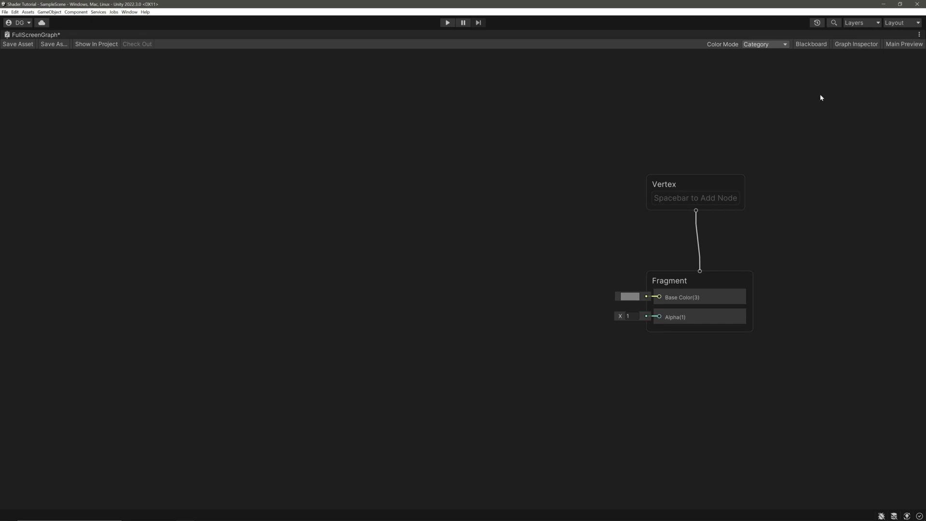
Set the FullScreenGraph's blend mode to Alpha in the graph settings and select the Alpha block in the Fragment stage.
click(856, 43)
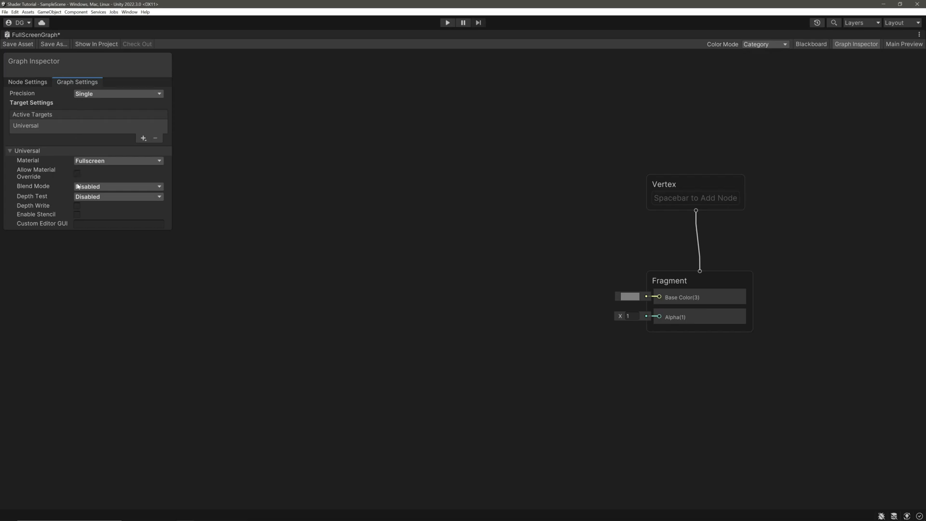
click(96, 185)
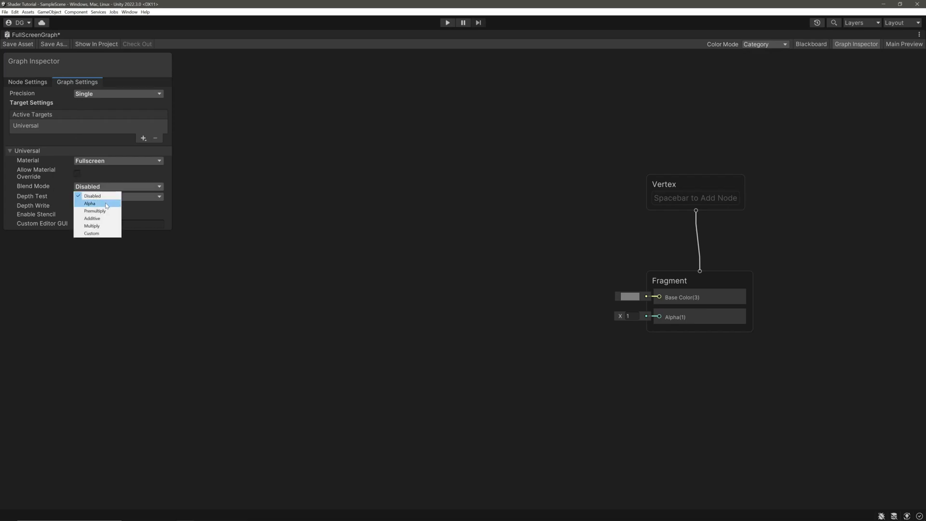
click(106, 201)
click(719, 315)
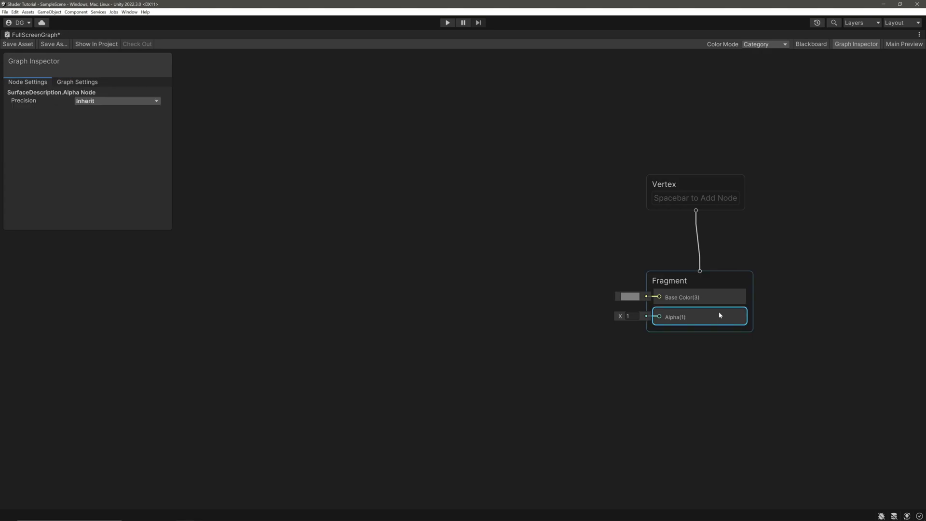
drag(719, 315, 734, 310)
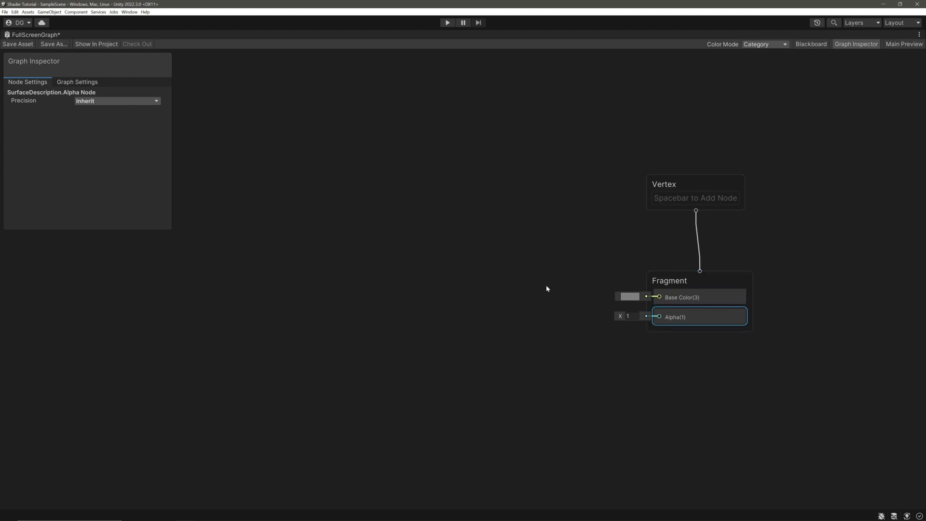
Add a Tiling And Offset node to the graph and connect its output to a new Length node.
click(247, 210)
key(space)
text(tiling)
key(Return)
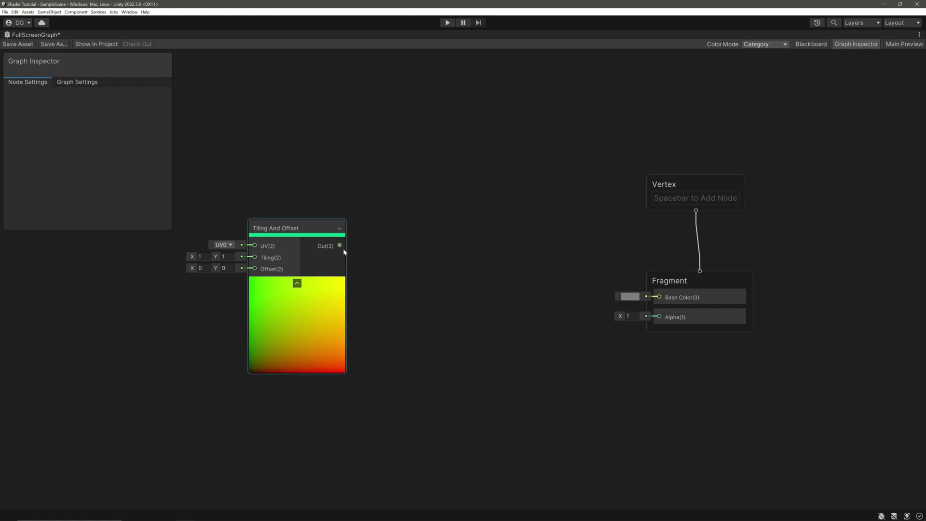
drag(340, 245, 431, 263)
text(length)
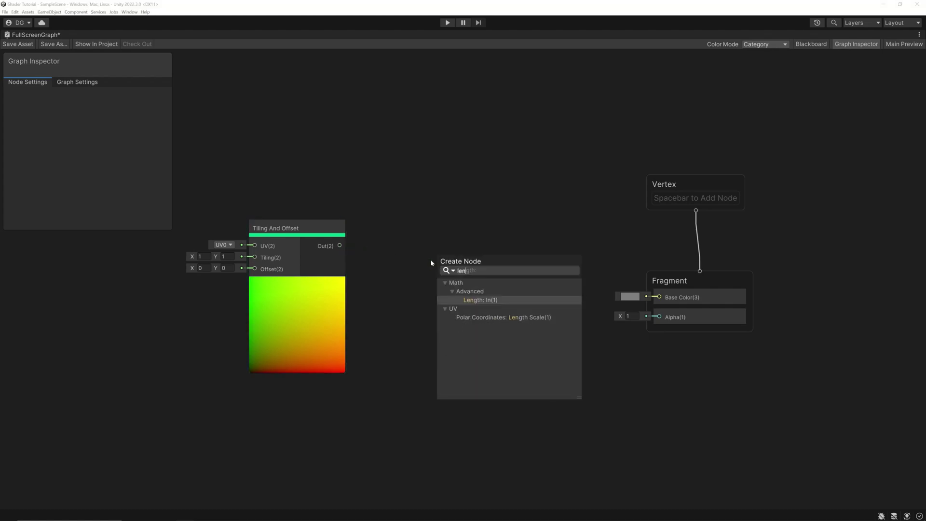
key(Return)
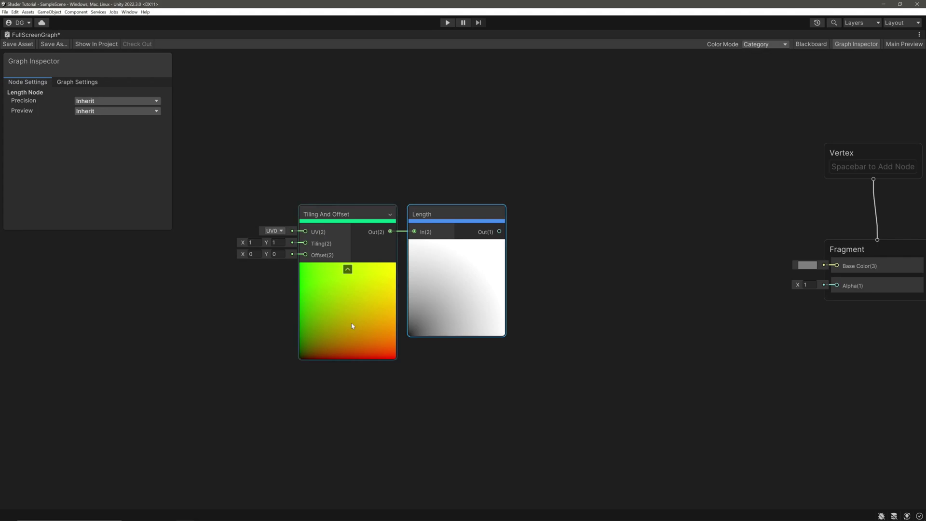
Set the Tiling And Offset node's offset to -0.5 in both X and Y.
click(349, 309)
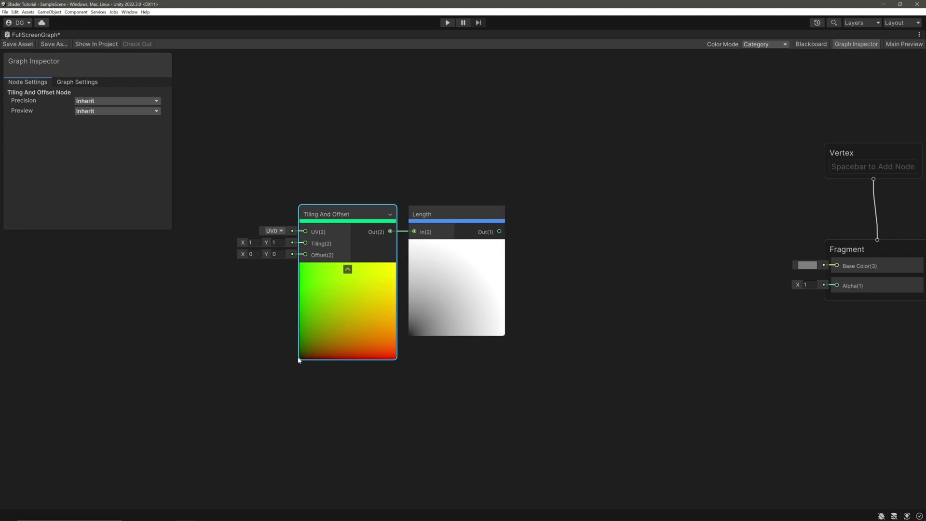
click(260, 256)
text(-.5)
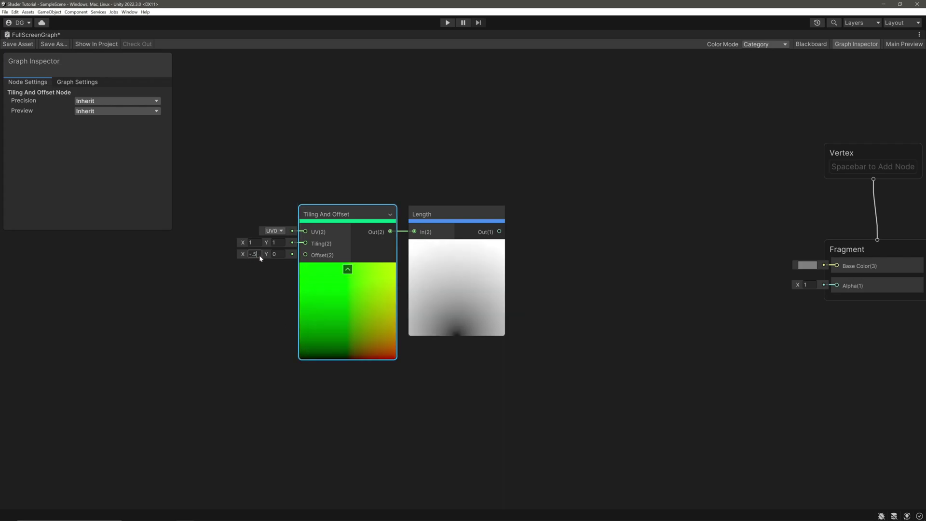
text(-0.5)
click(471, 288)
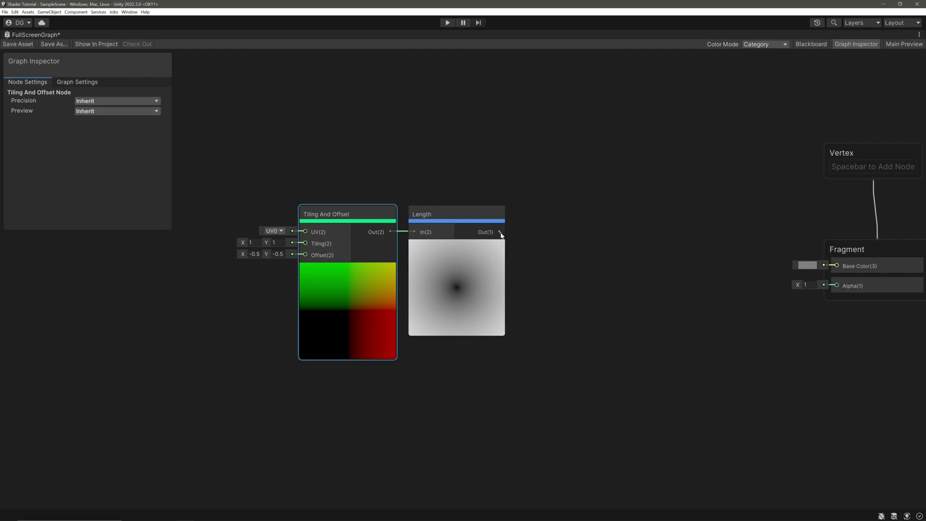
Connect the Length output to the A input of a new Power node and set its B value to 6.18.
drag(500, 232, 574, 235)
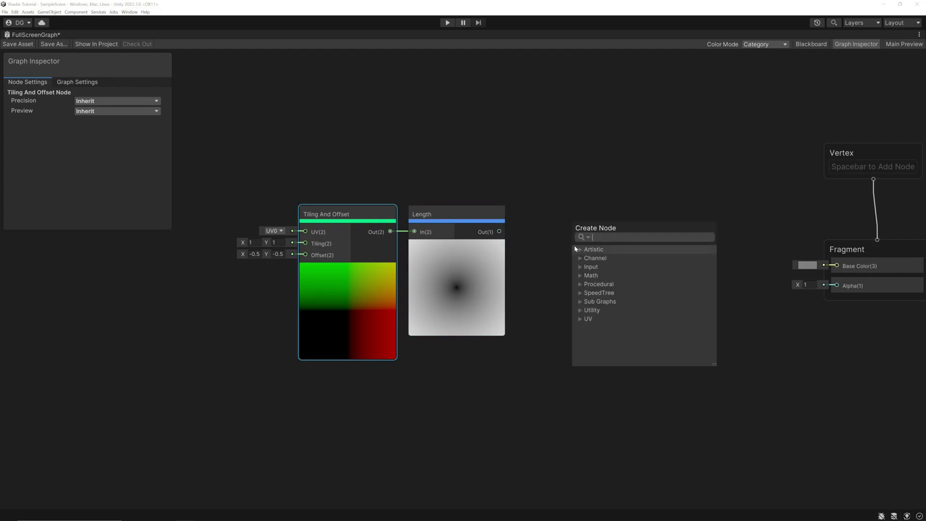
text(power)
key(Return)
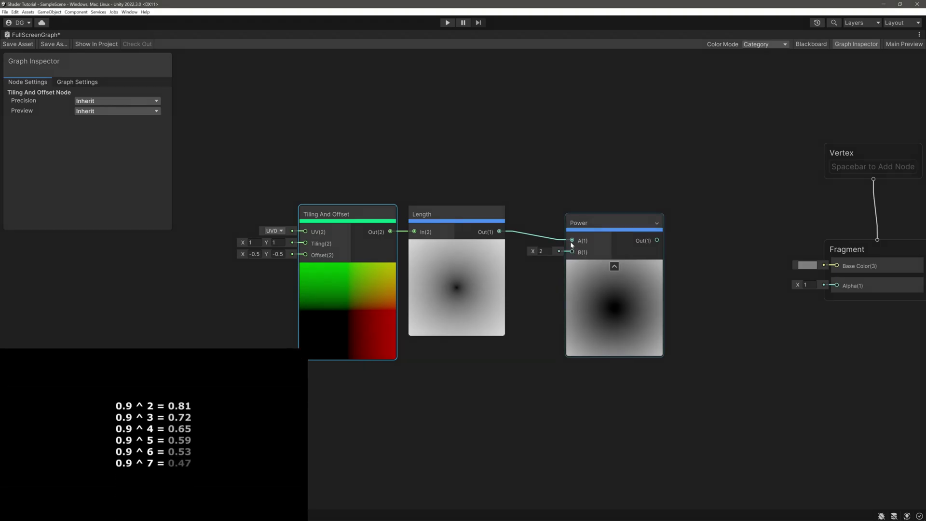
drag(534, 250, 582, 264)
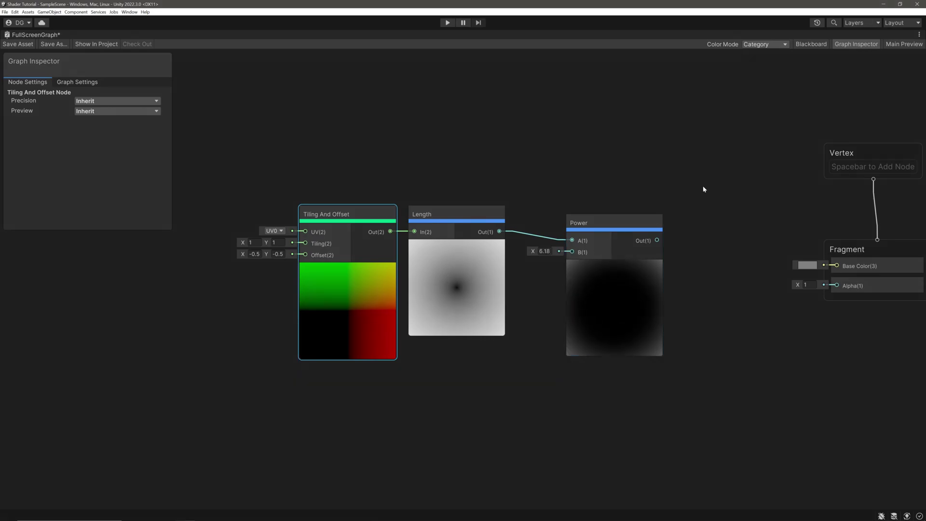
Create a Float property named VignettePower in the shader graph with a default value of 5.
click(810, 44)
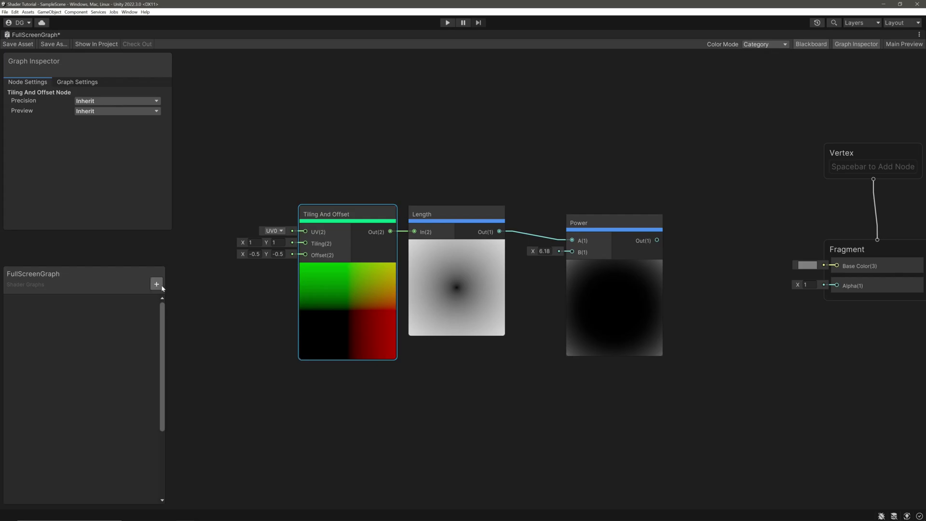
click(156, 284)
click(193, 300)
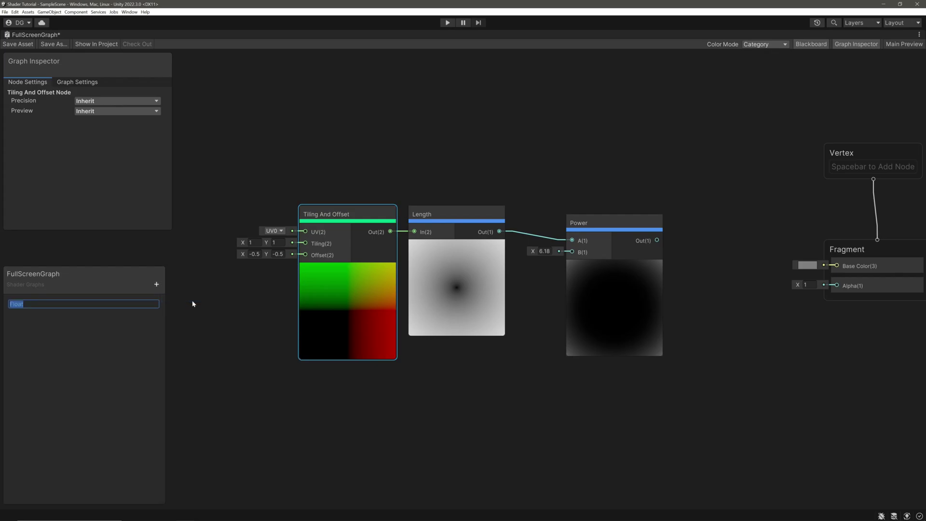
text(VignettePower)
key(Return)
click(53, 302)
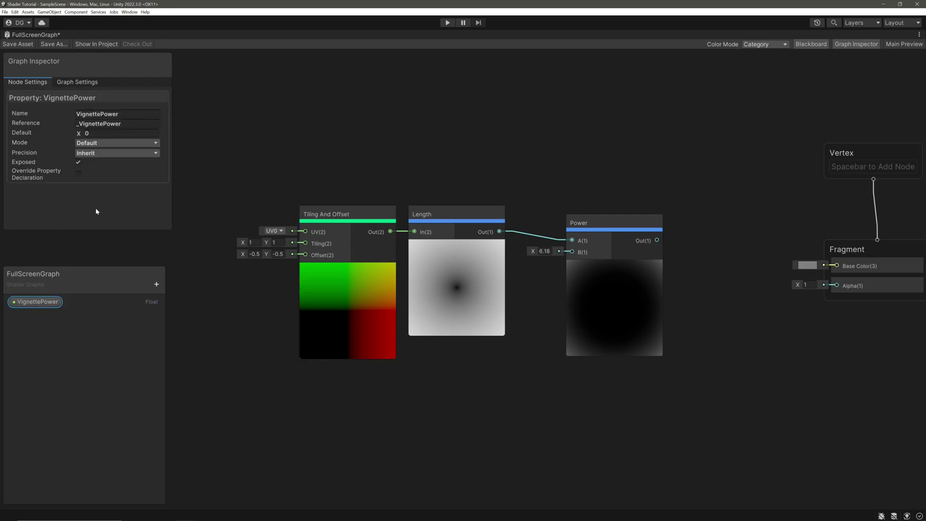
click(110, 135)
text(5)
Connect the VignettePower property to the Power node's B input and the Power output to the fragment's Alpha.
drag(36, 302, 572, 251)
drag(603, 222, 552, 214)
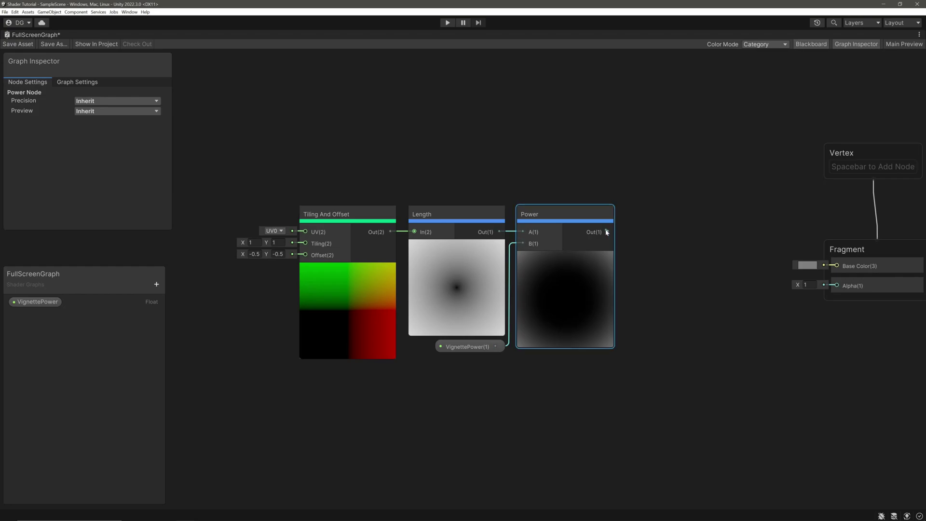
drag(607, 232, 839, 302)
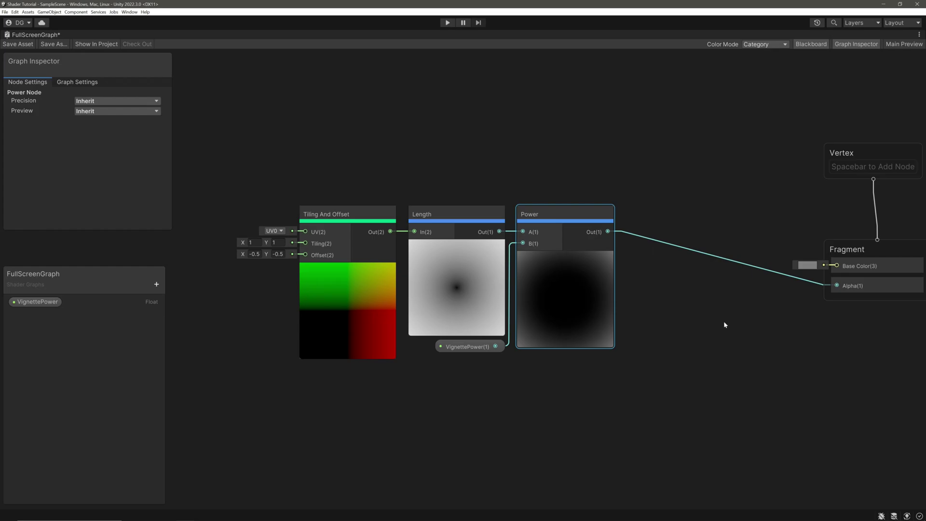
Create a Color property named BaseColor in the shader graph and set its mode to HDR.
click(157, 285)
click(191, 321)
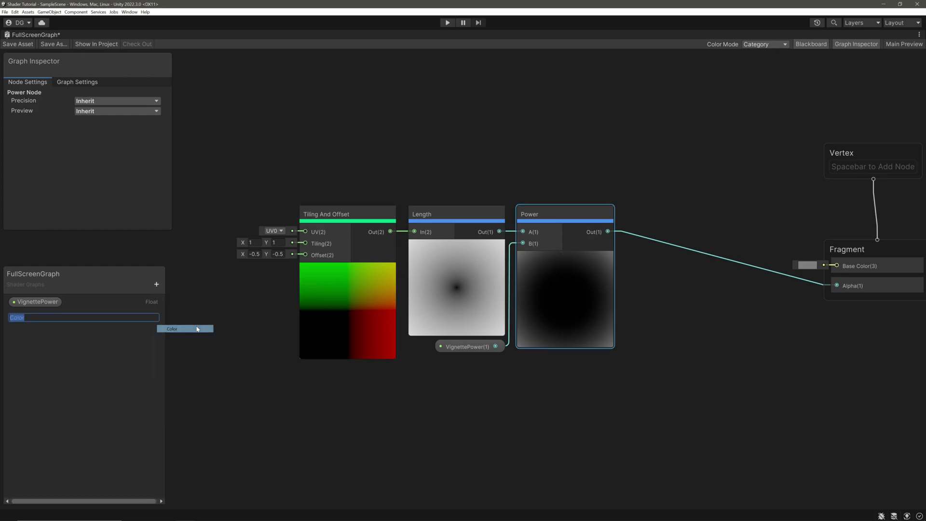
text(BaseColor)
key(Return)
click(104, 143)
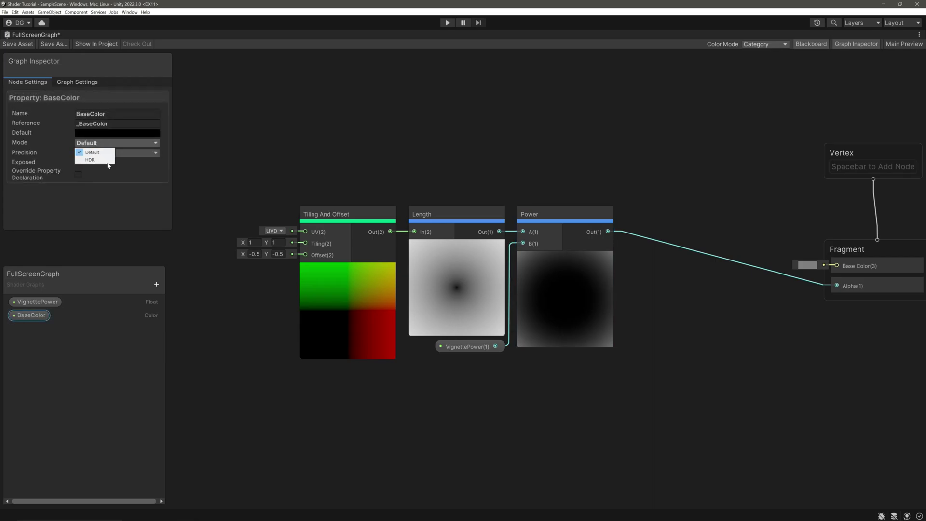
click(93, 160)
Set BaseColor's default to a bright yellow-orange HDR color with raised intensity.
click(118, 133)
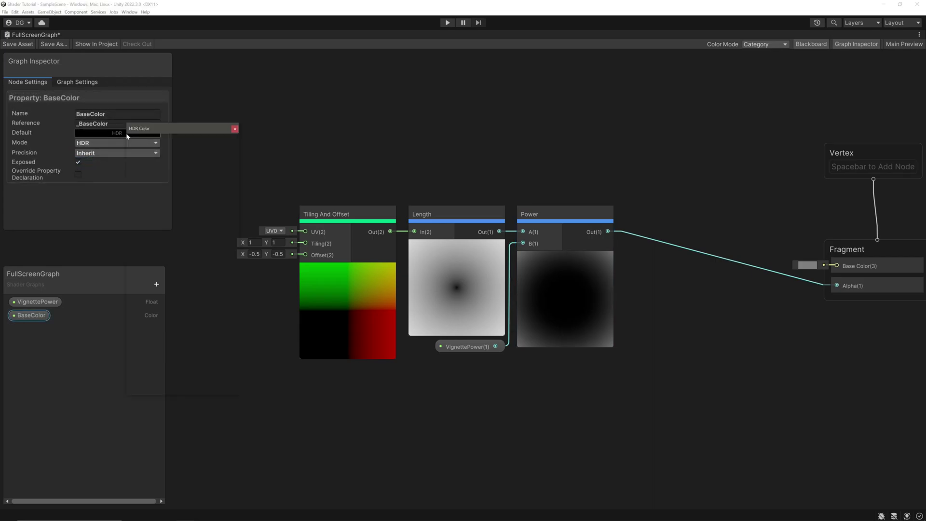
click(208, 184)
drag(222, 166, 226, 196)
drag(184, 337, 189, 337)
click(234, 130)
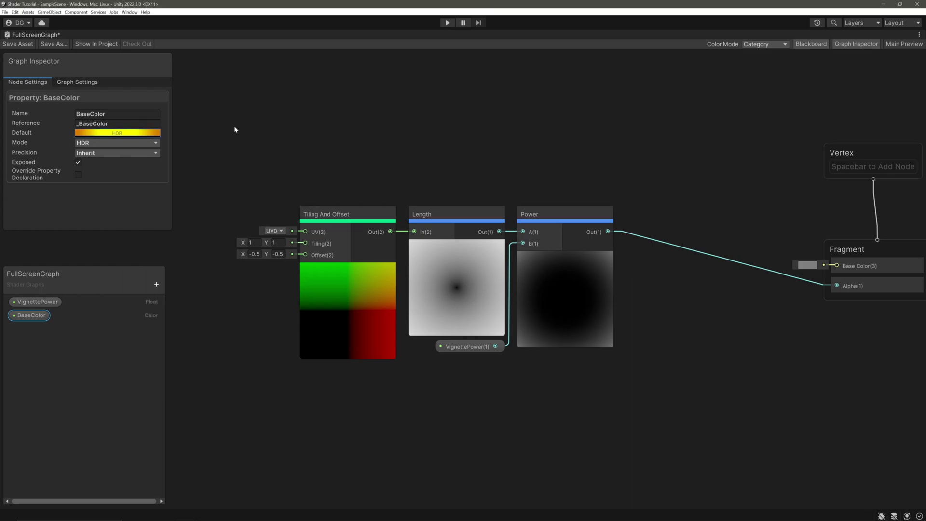
Place the BaseColor property above the Power node and connect it to the A input of a new Multiply node.
drag(38, 320, 582, 198)
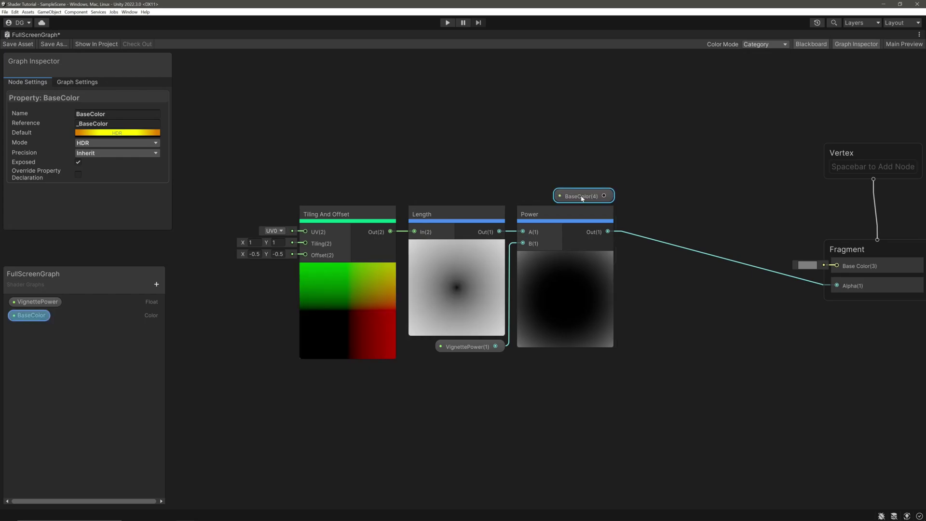
click(587, 233)
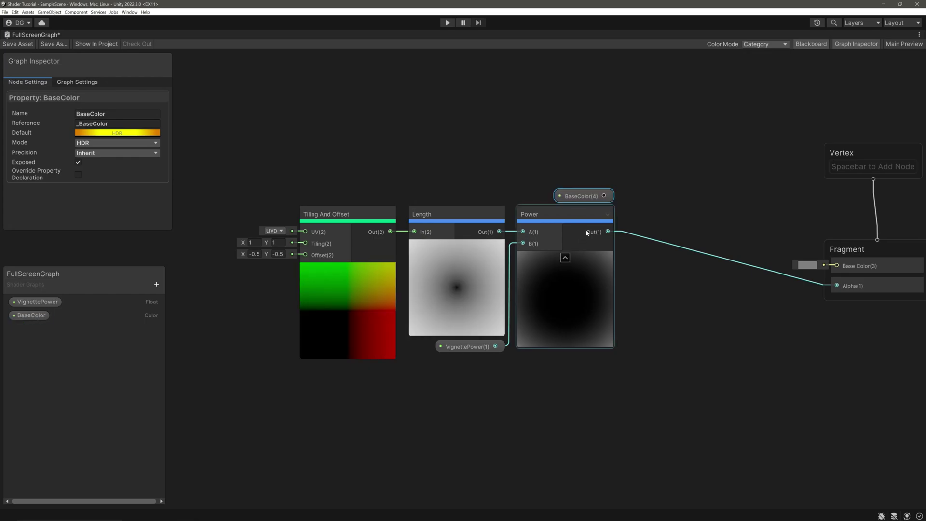
drag(603, 196, 657, 189)
text(multiply)
key(Return)
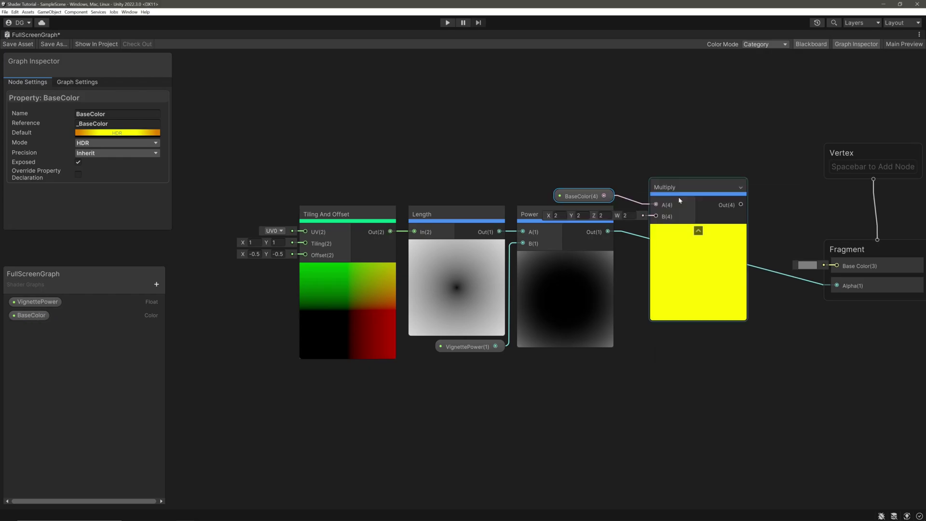
Connect the Power output to Multiply's B input and the Multiply output to the fragment's Base Color, and save the graph.
drag(608, 231, 657, 217)
drag(679, 188, 664, 115)
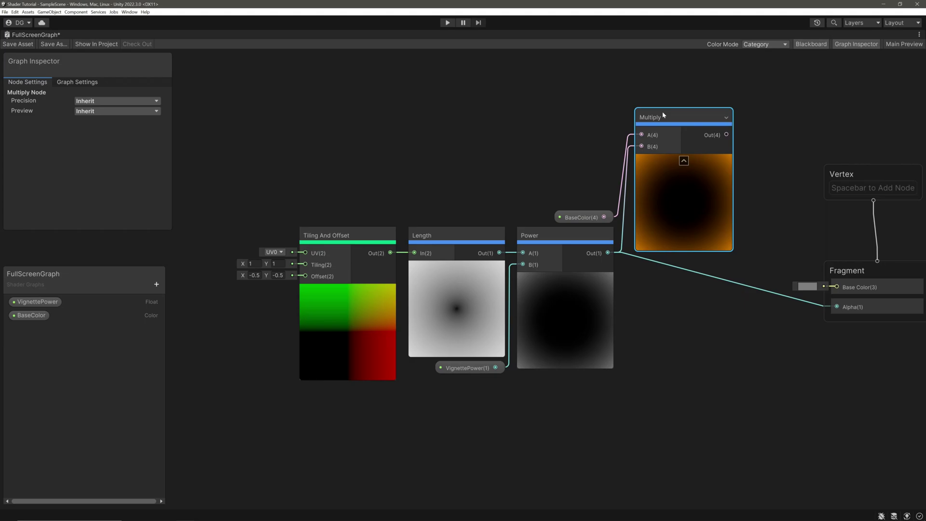
drag(726, 134, 842, 291)
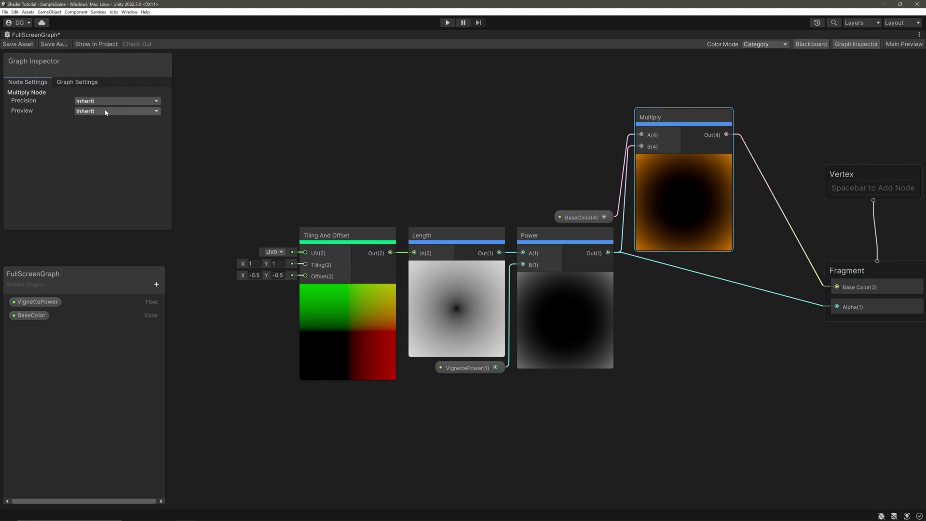
click(17, 44)
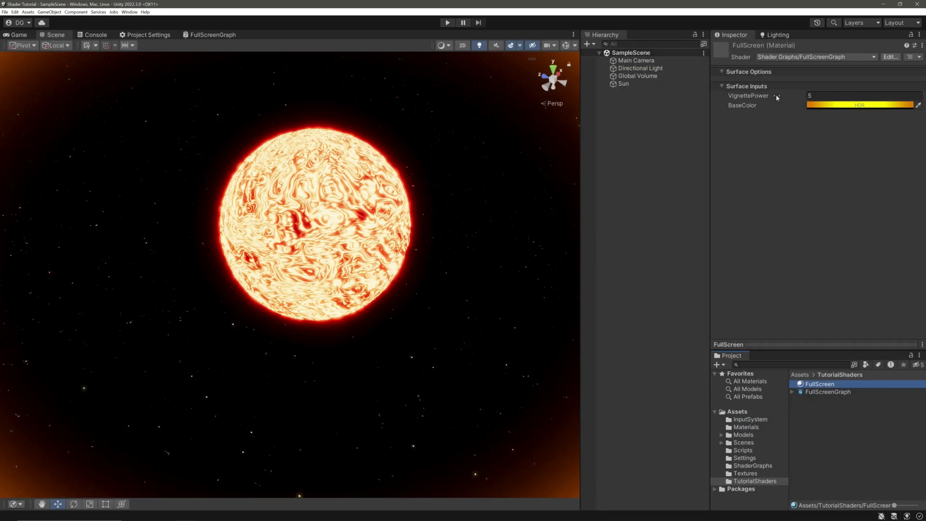
Set the FullScreen material's VignettePower to 3.52 and show the effect in the Game view.
drag(777, 97, 755, 110)
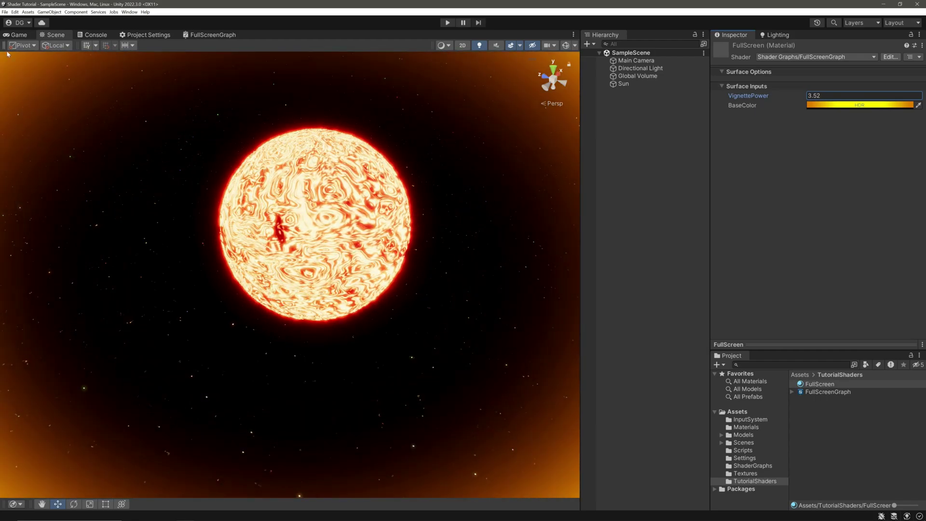
click(19, 35)
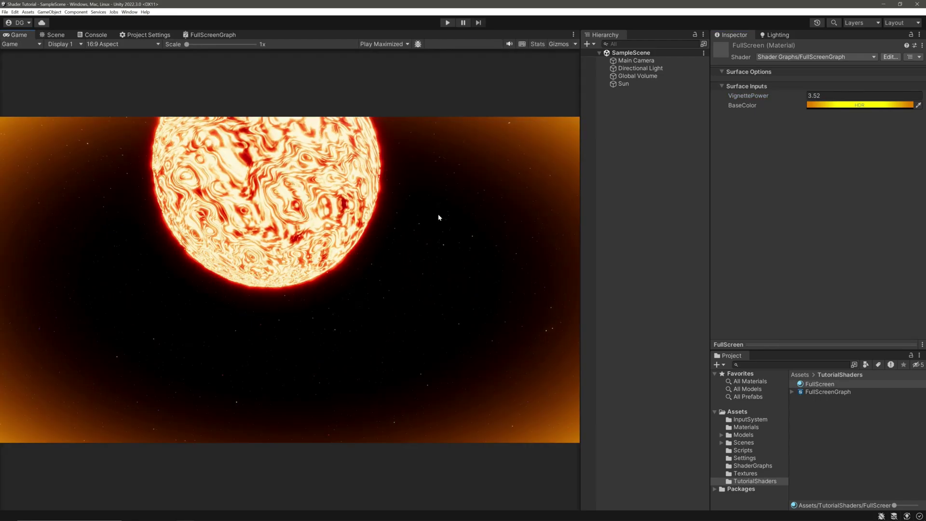